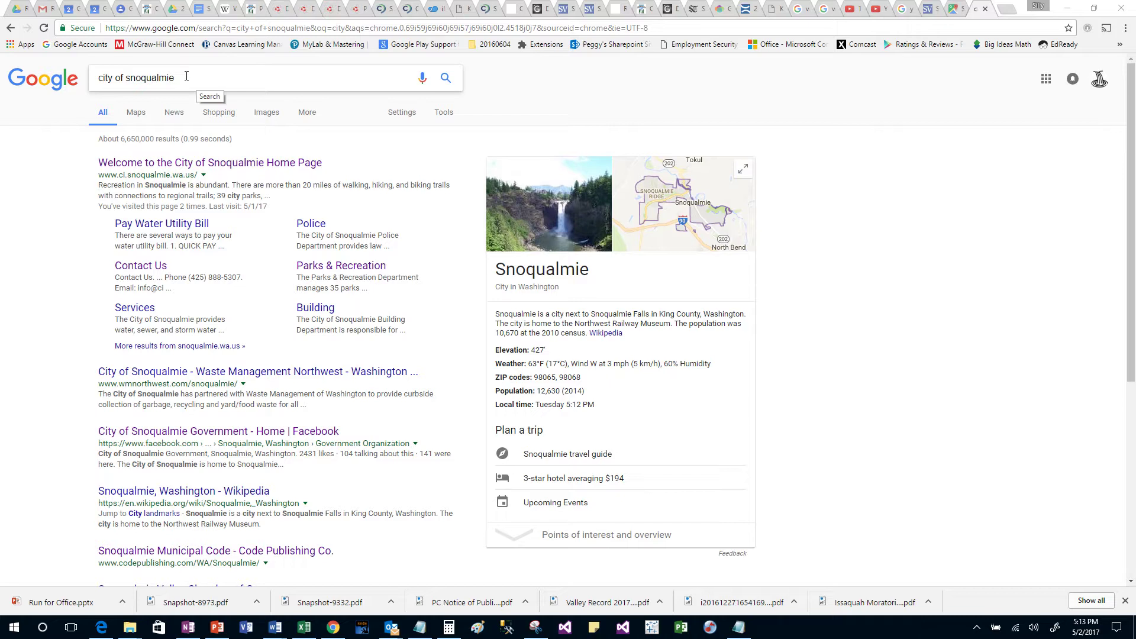
- Go from the City of Snoqualmie home page result to the city site's Search page
click(164, 165)
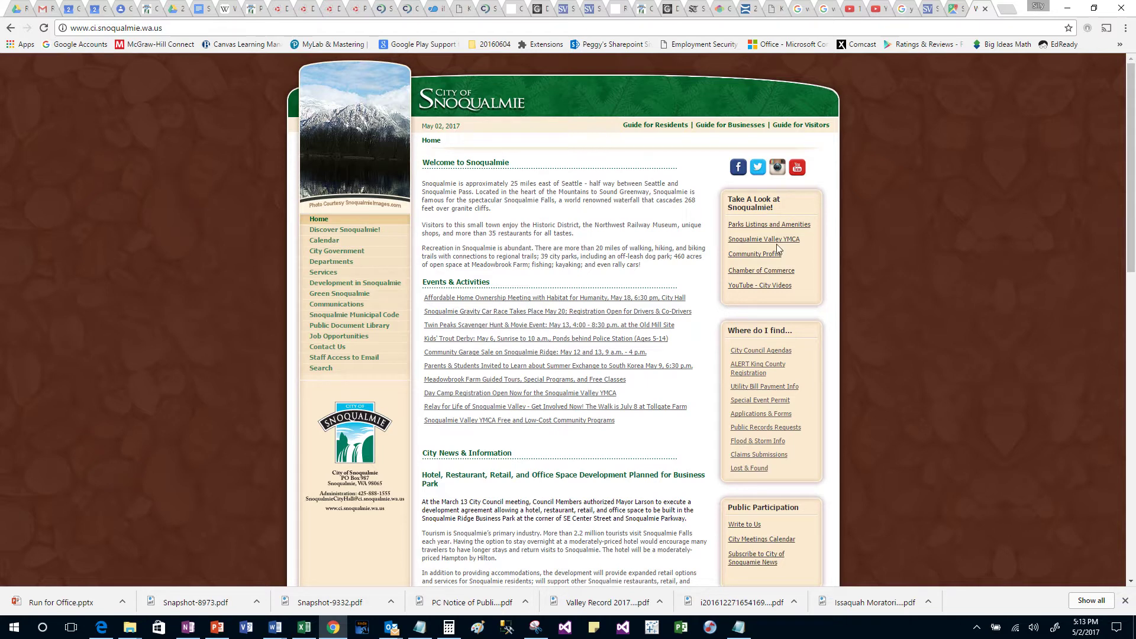
scroll(918, 259, down, 2)
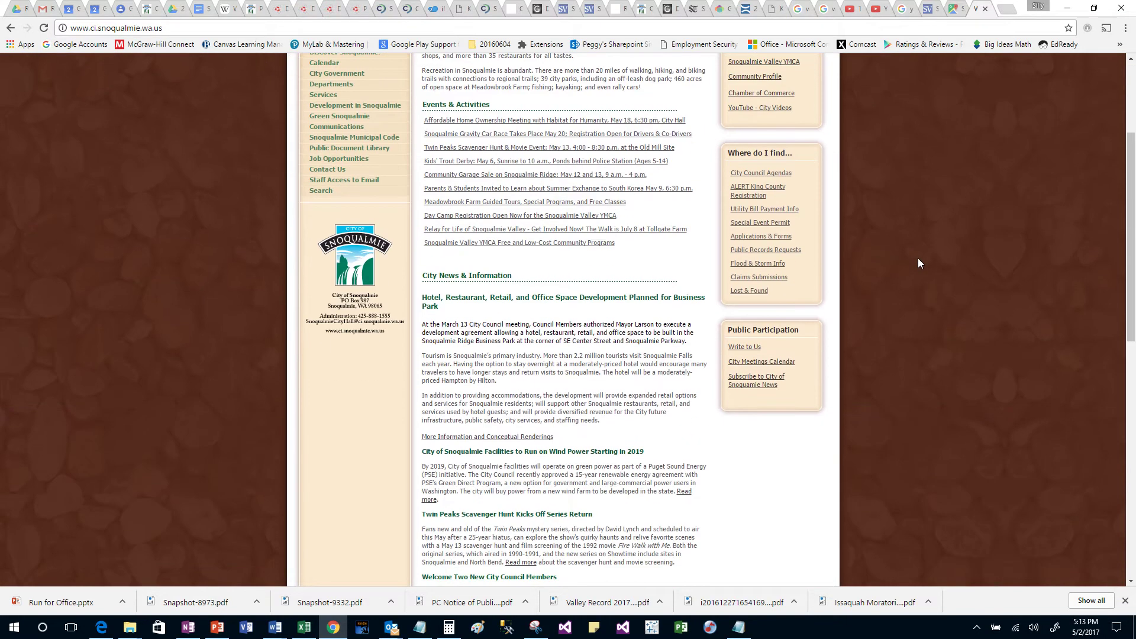
scroll(917, 258, up, 2)
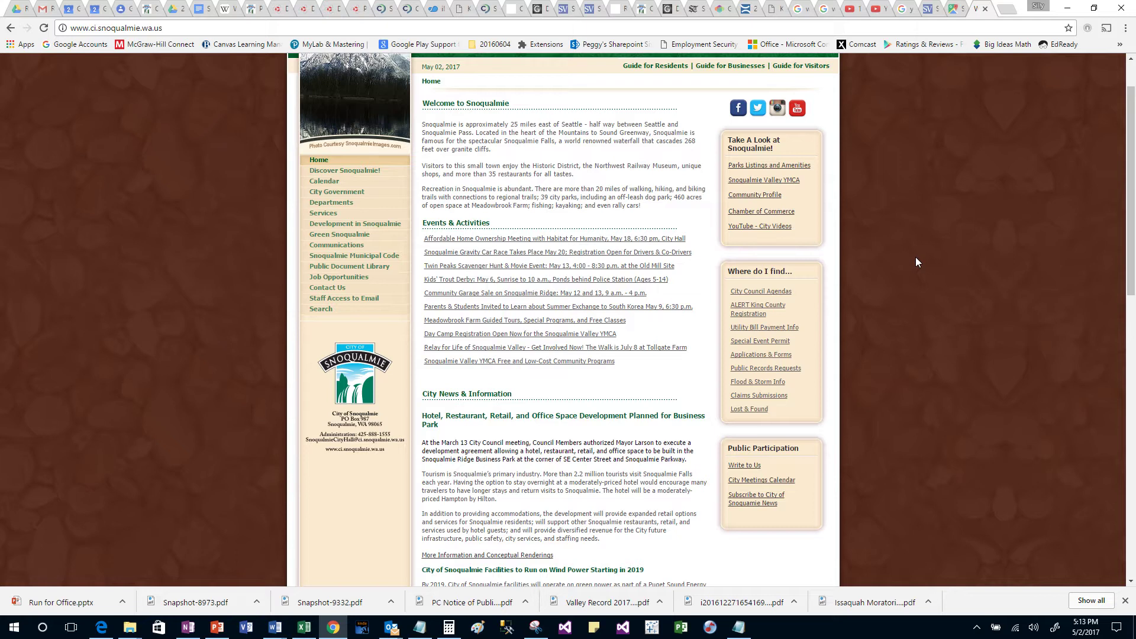
click(322, 310)
text(age)
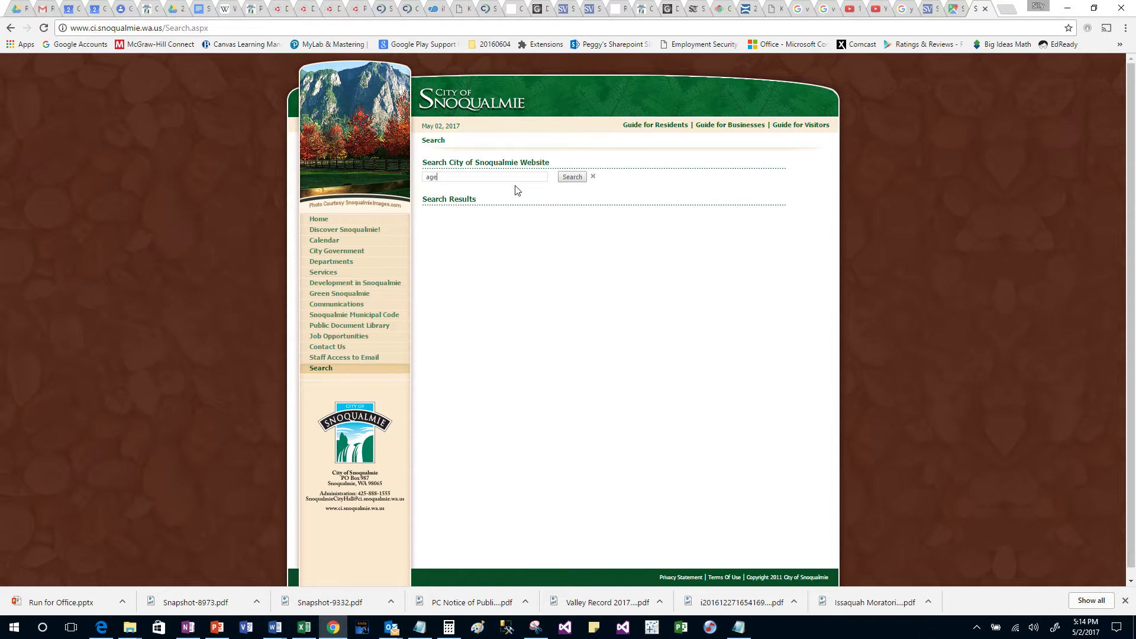
text(nda)
- Search the Snoqualmie site for 'agenda' and check the News, Book and Snoqualmie Website tabs
click(572, 177)
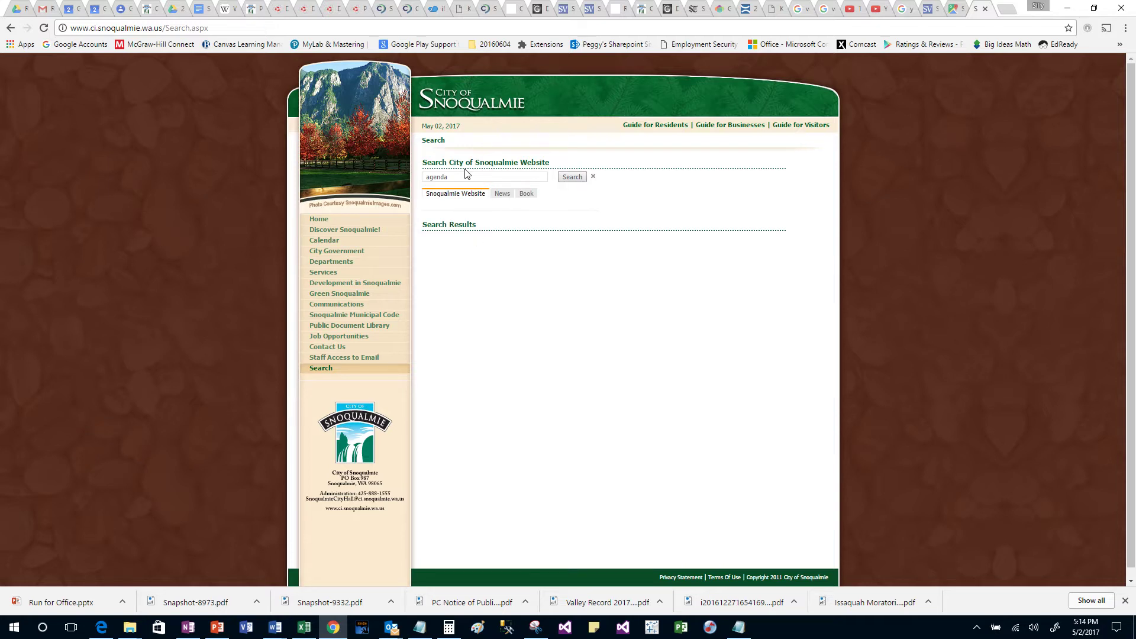
click(501, 193)
click(527, 193)
click(468, 194)
- Replace 'agenda' with 'hotel' and rerun the Snoqualmie site search
drag(463, 178, 388, 176)
text(ho)
click(573, 178)
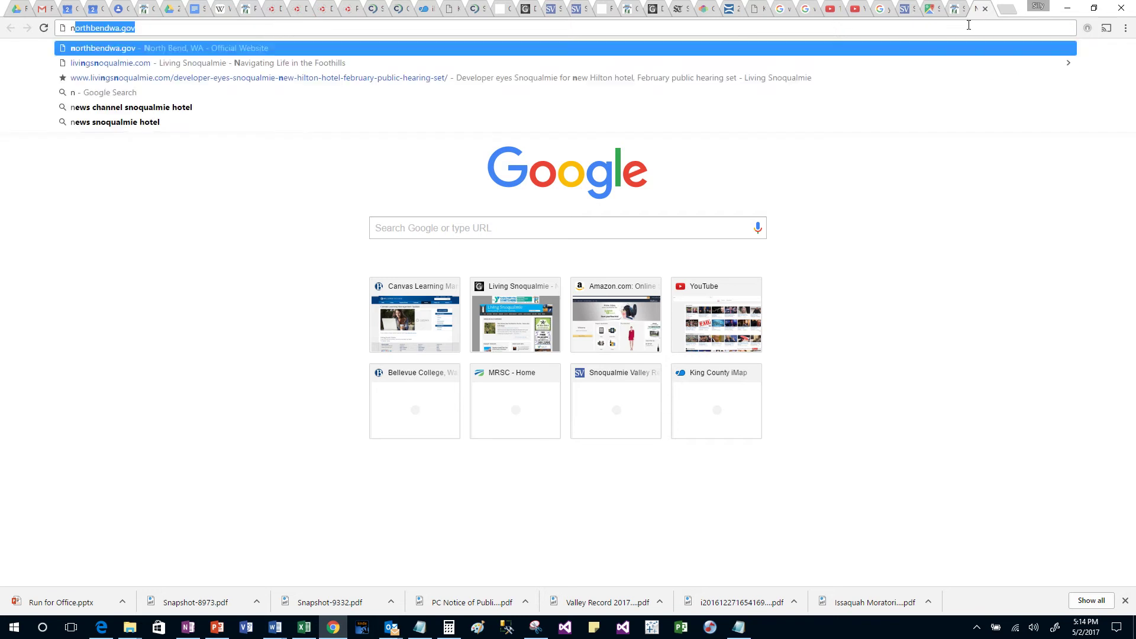
- Open northbendwa.gov and search the site for 'hotel'
key(Return)
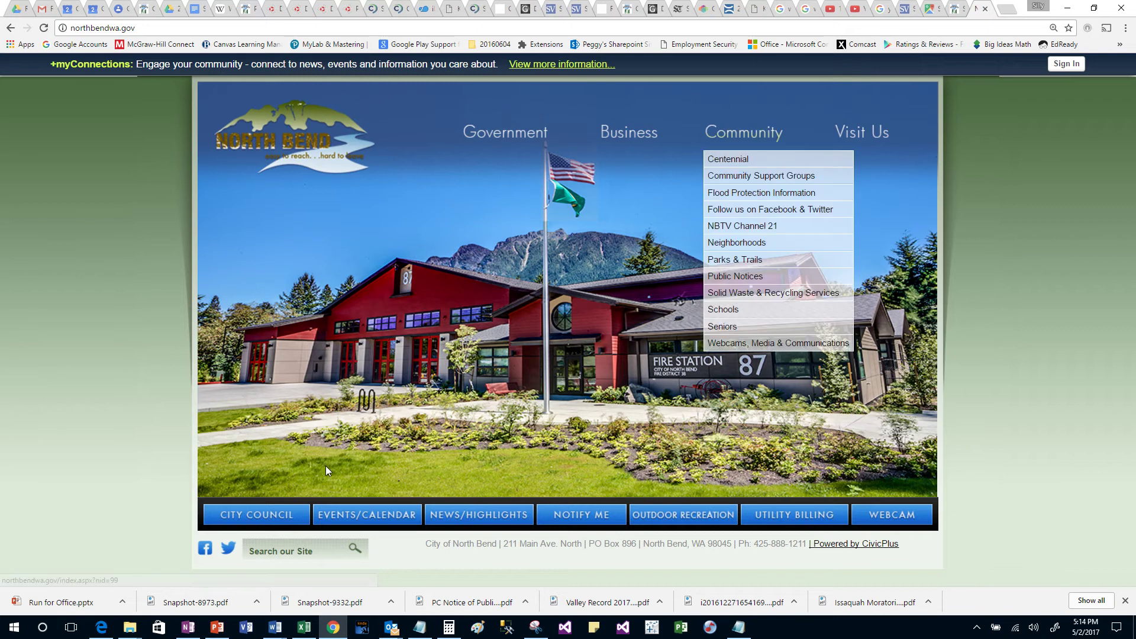
click(276, 551)
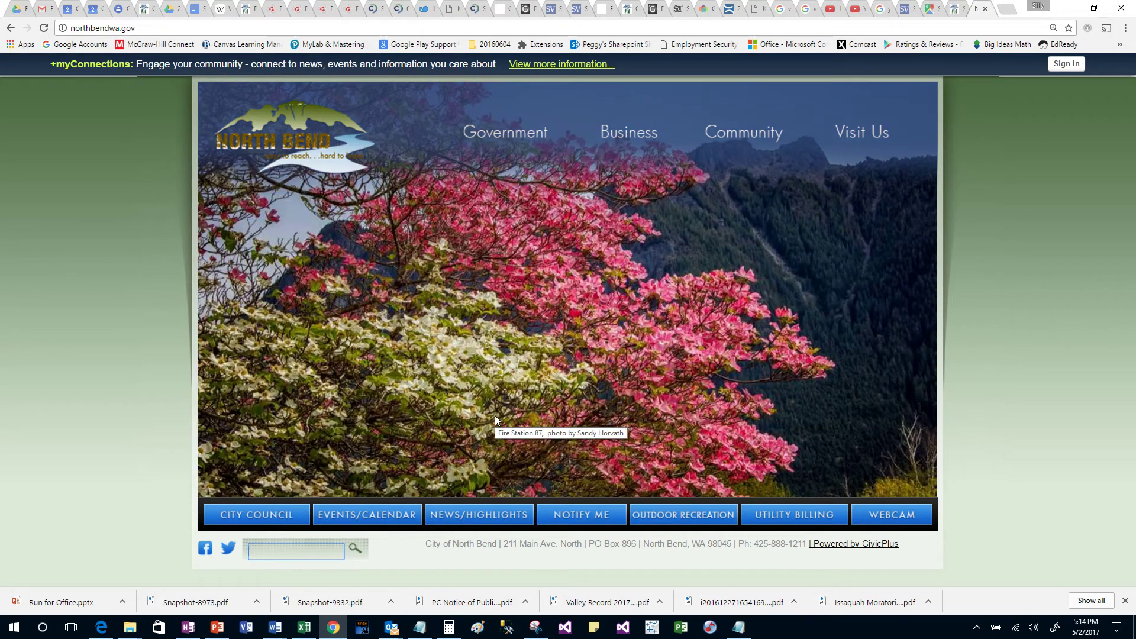
text(hotel)
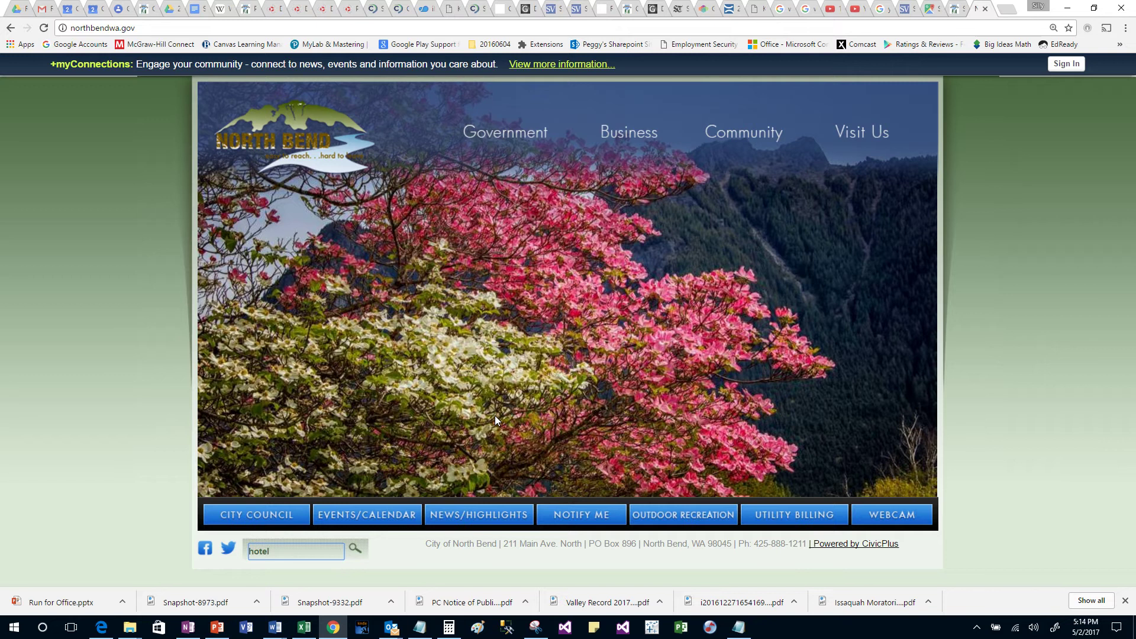
key(Return)
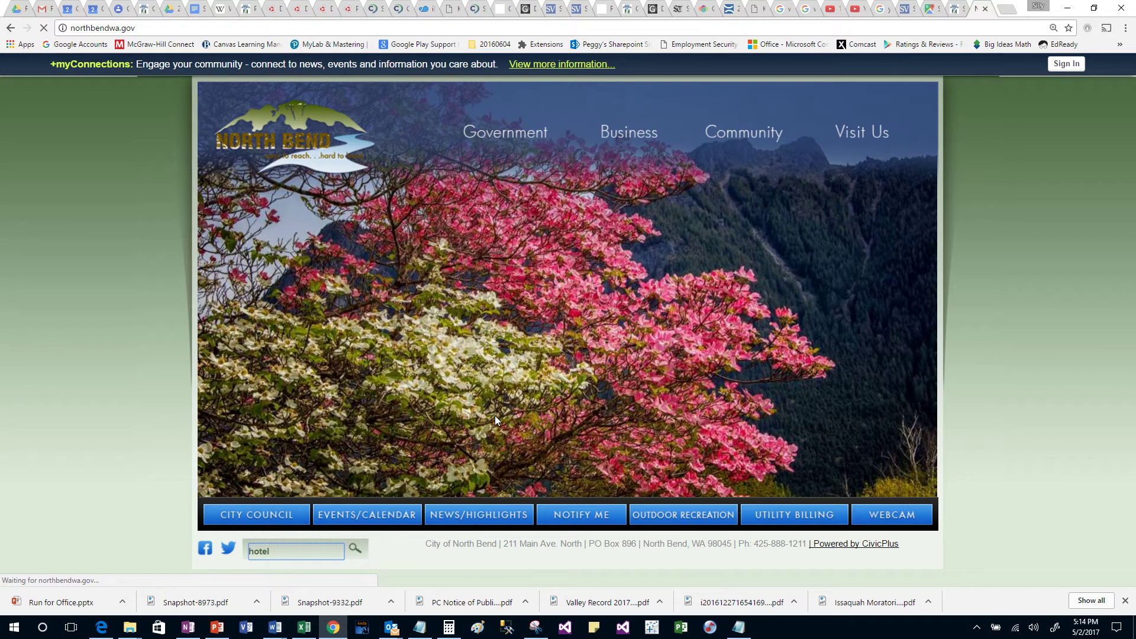
click(356, 550)
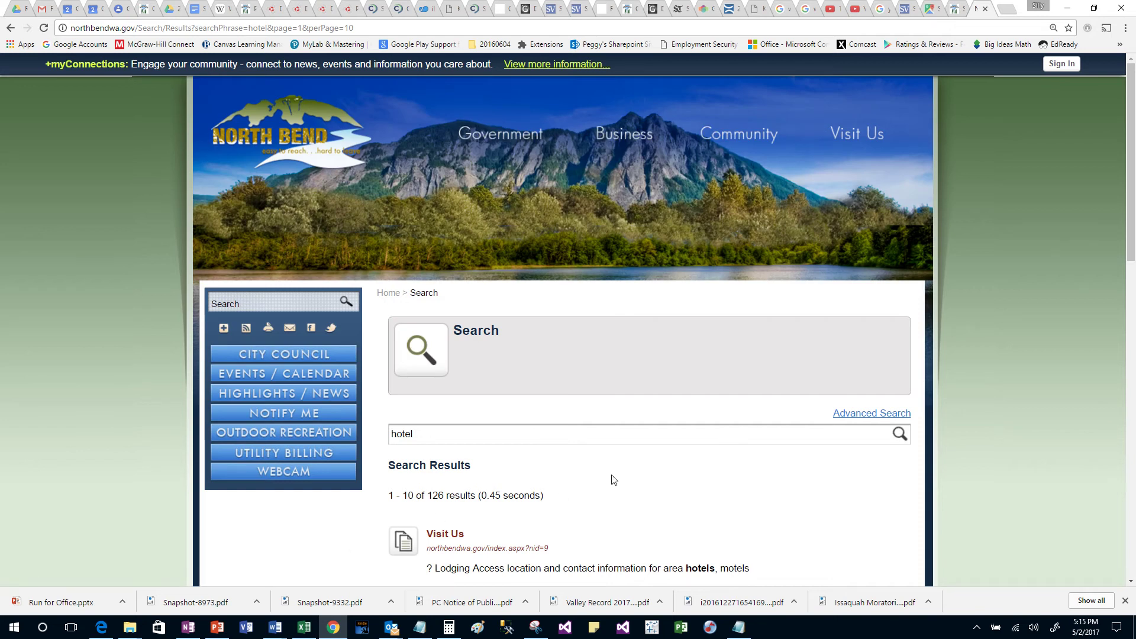
scroll(633, 476, down, 3)
scroll(632, 475, down, 4)
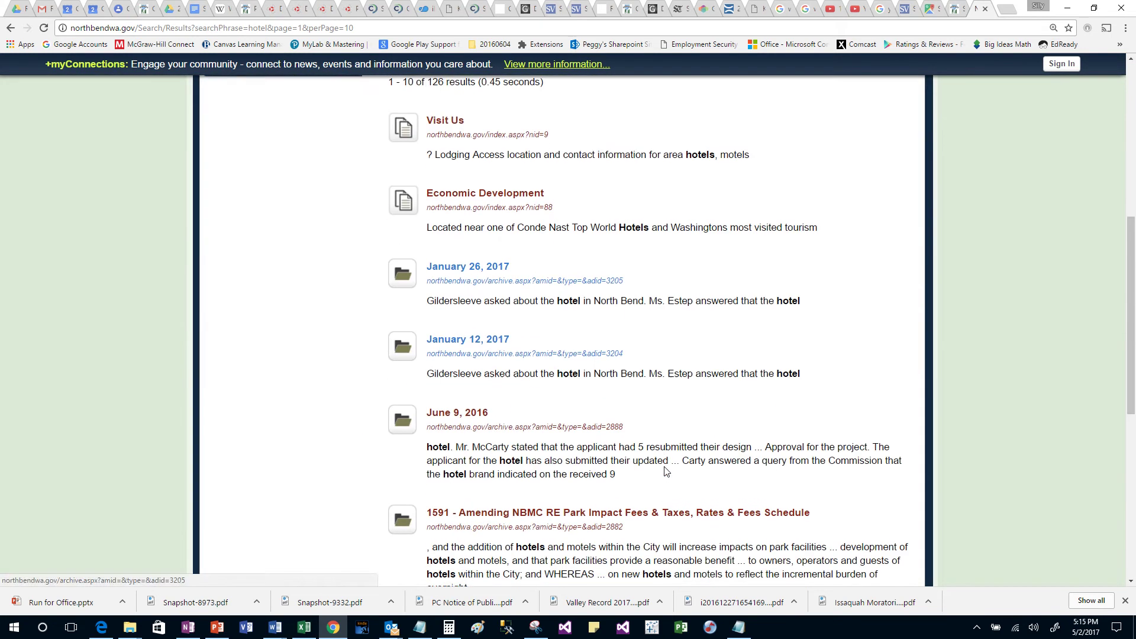
scroll(665, 471, down, 3)
scroll(666, 471, down, 3)
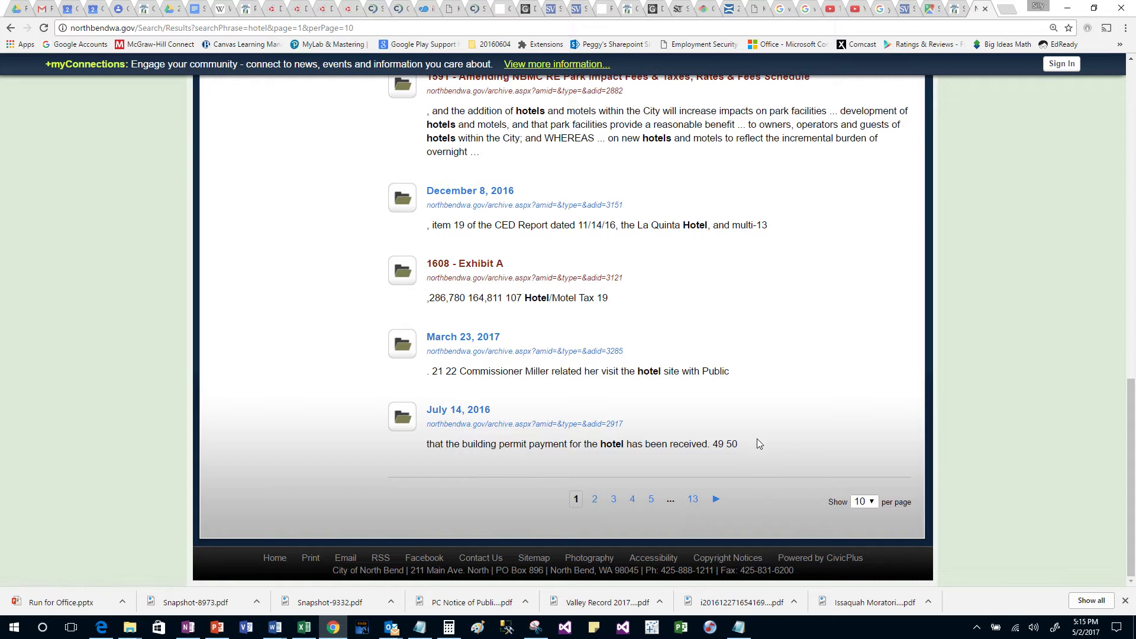
scroll(756, 443, up, 4)
scroll(757, 443, up, 4)
scroll(757, 443, up, 4)
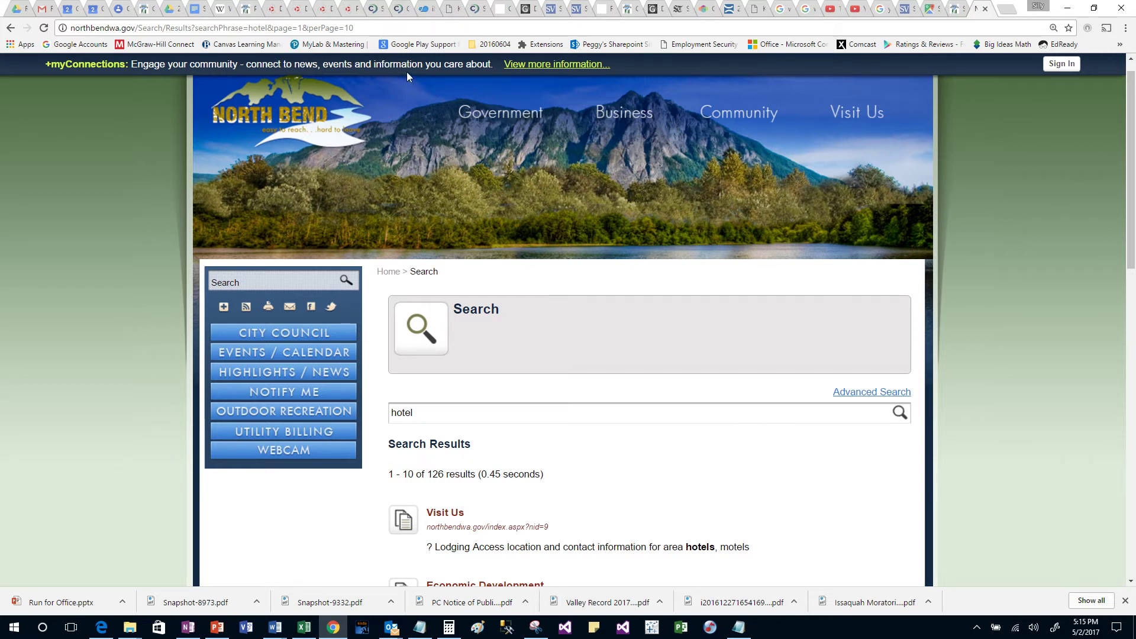
click(470, 29)
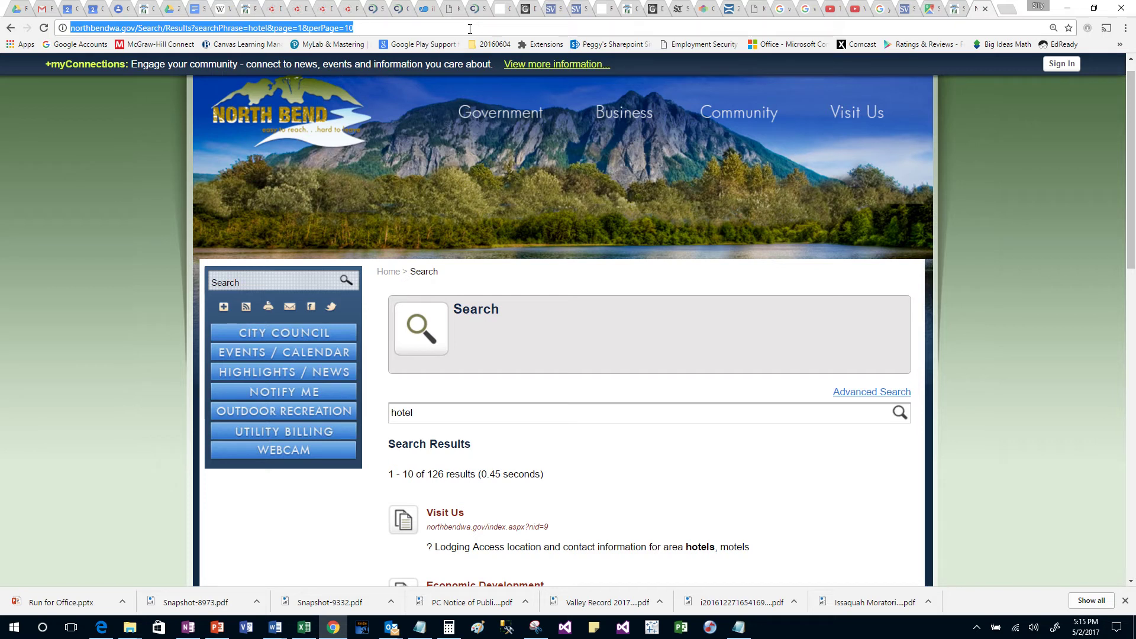
text(issa)
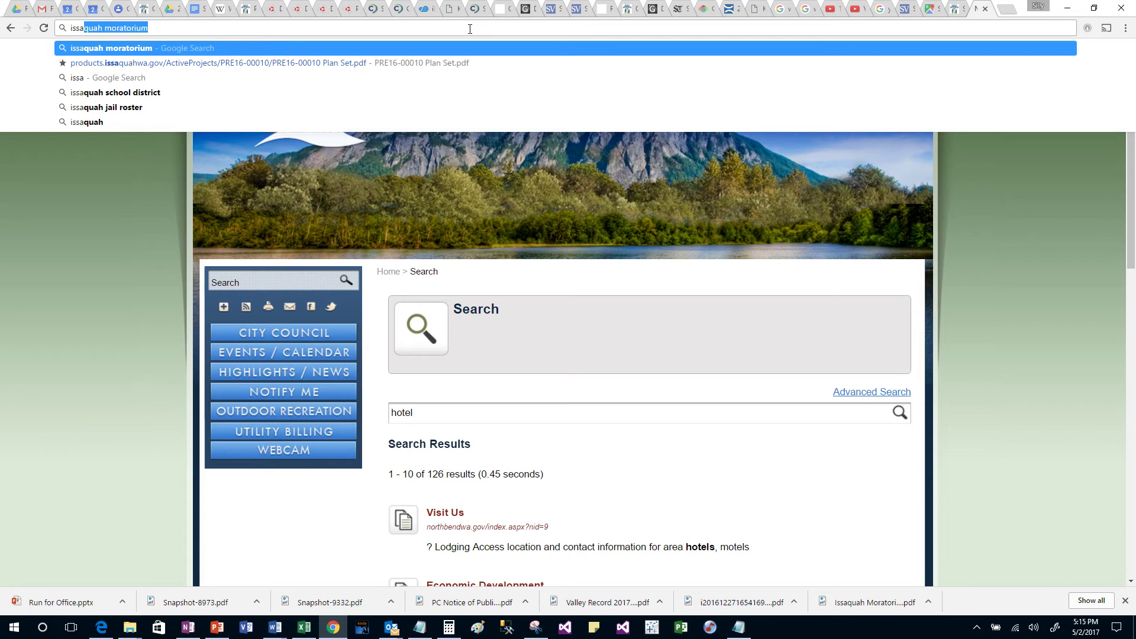
text(quah)
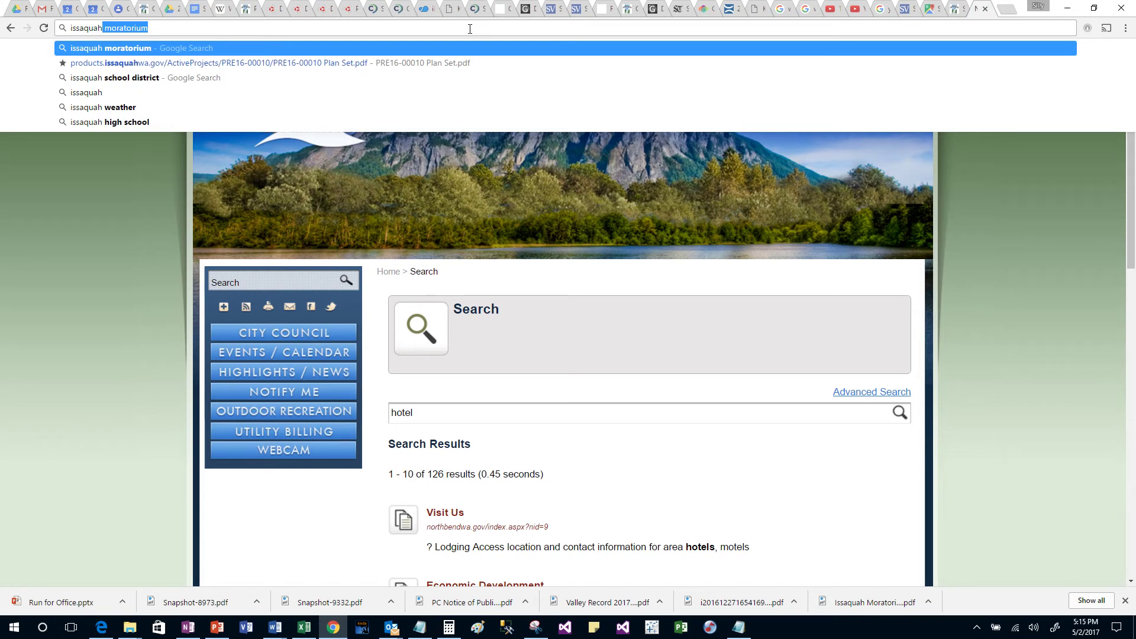
- Google 'city of issaquah' and open the official City of Issaquah website result
key(BackSpace)
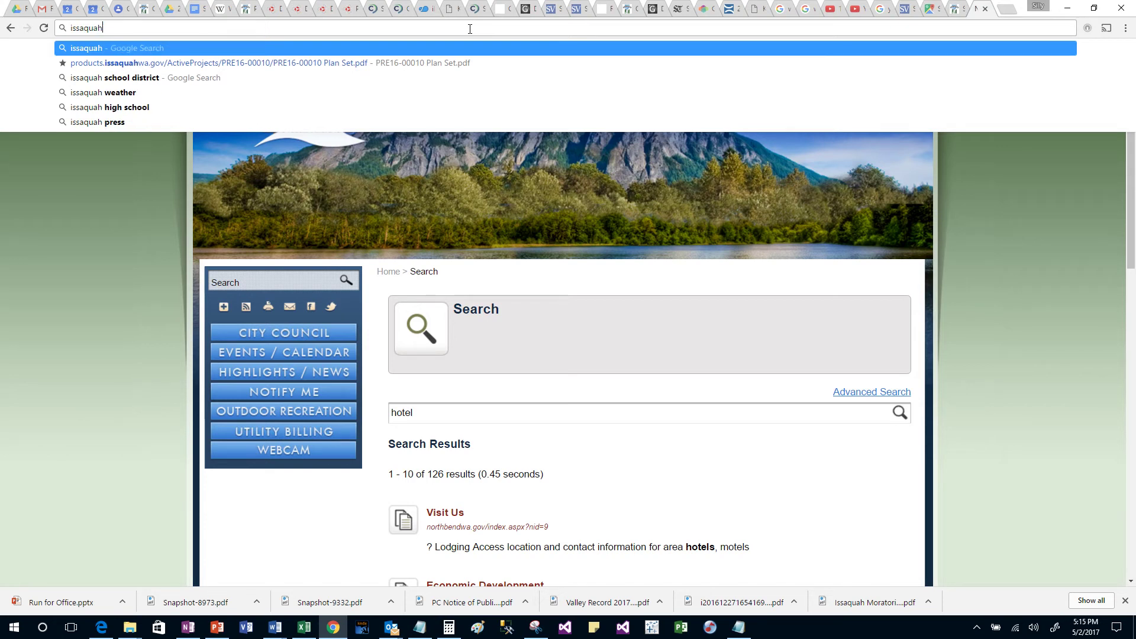
key(Home)
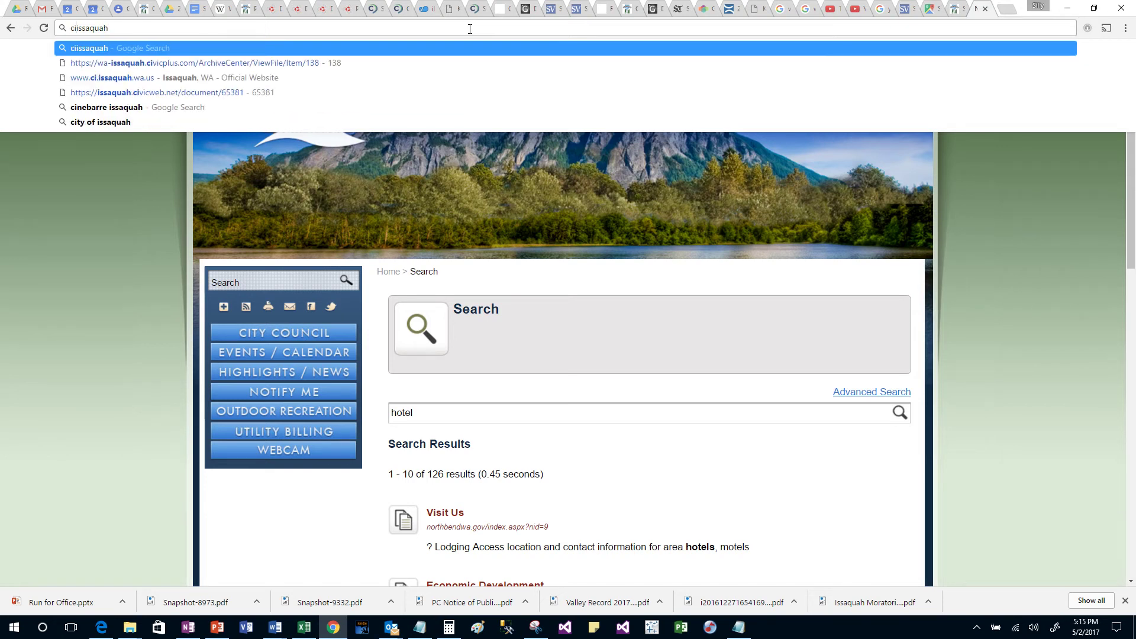
text(city of)
key(Return)
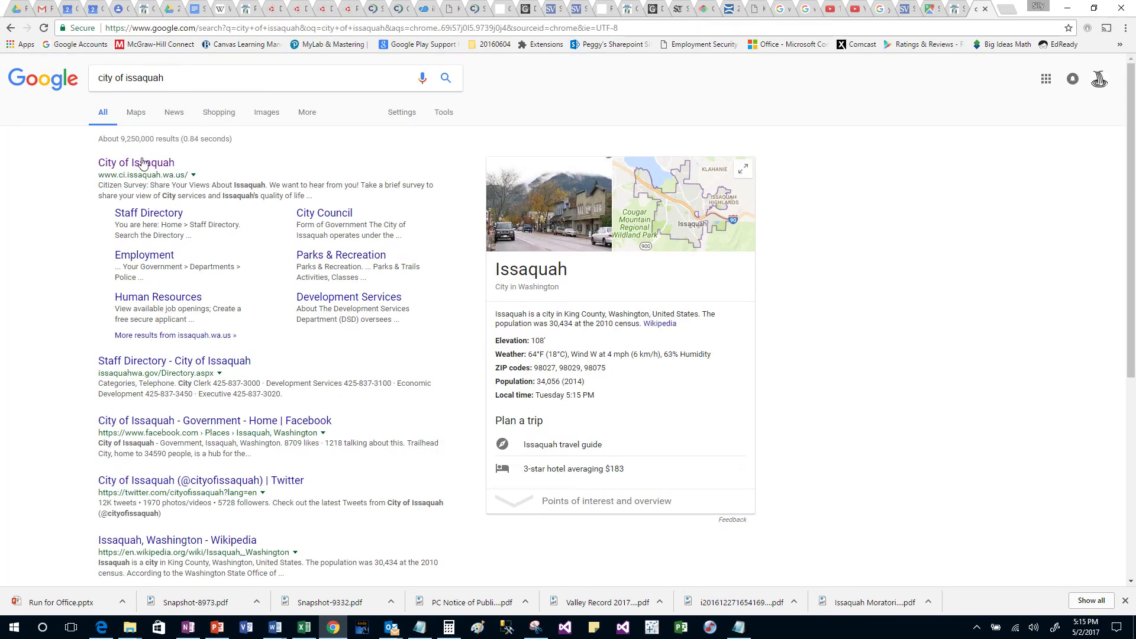
click(136, 162)
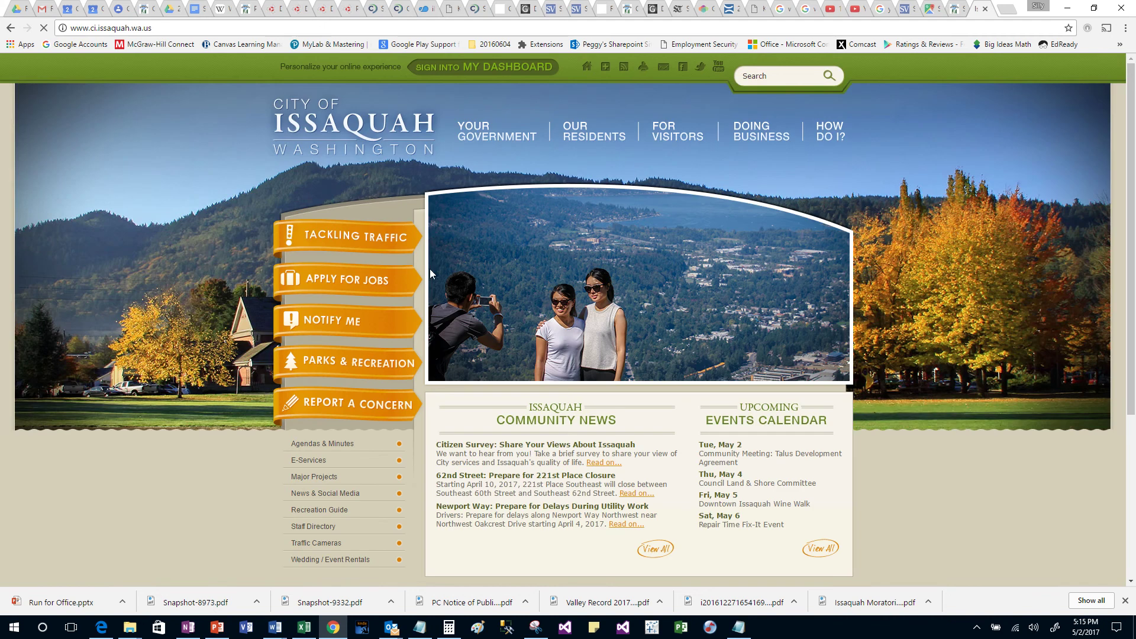
scroll(938, 480, down, 2)
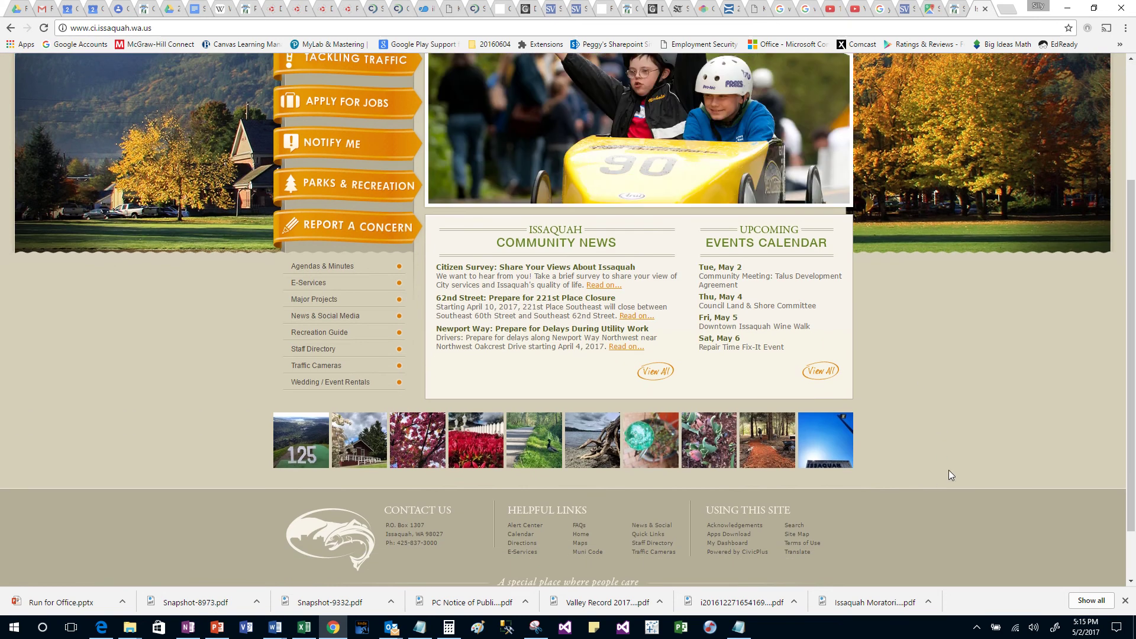
scroll(950, 470, up, 3)
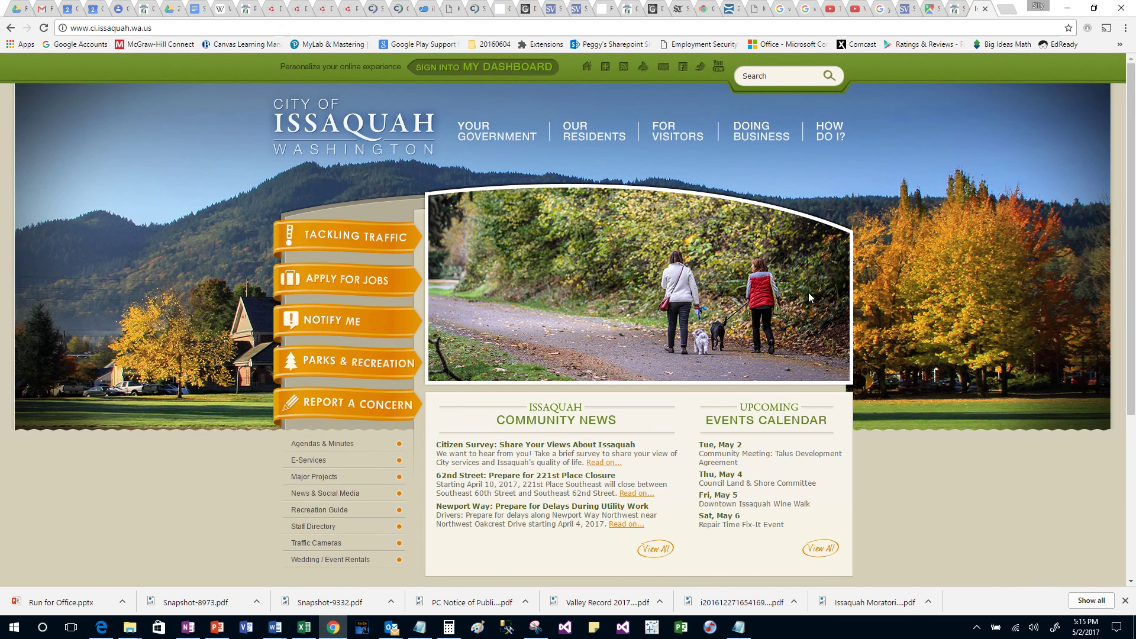
- Search the City of Issaquah site for 'hotel' from the top-right Search box
click(773, 77)
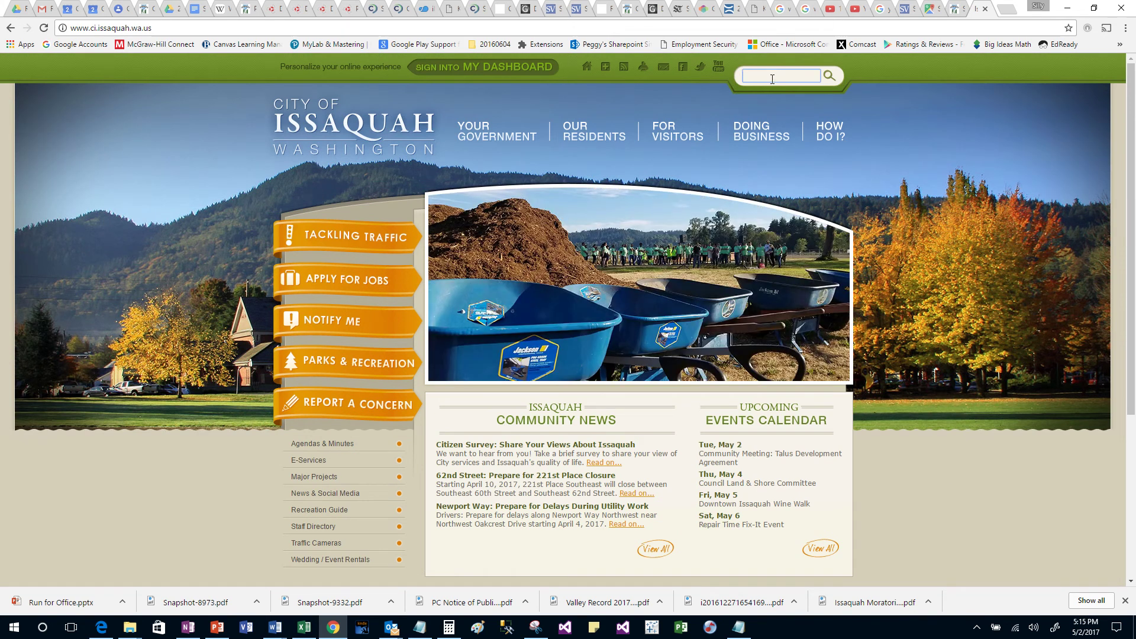
text(hotel)
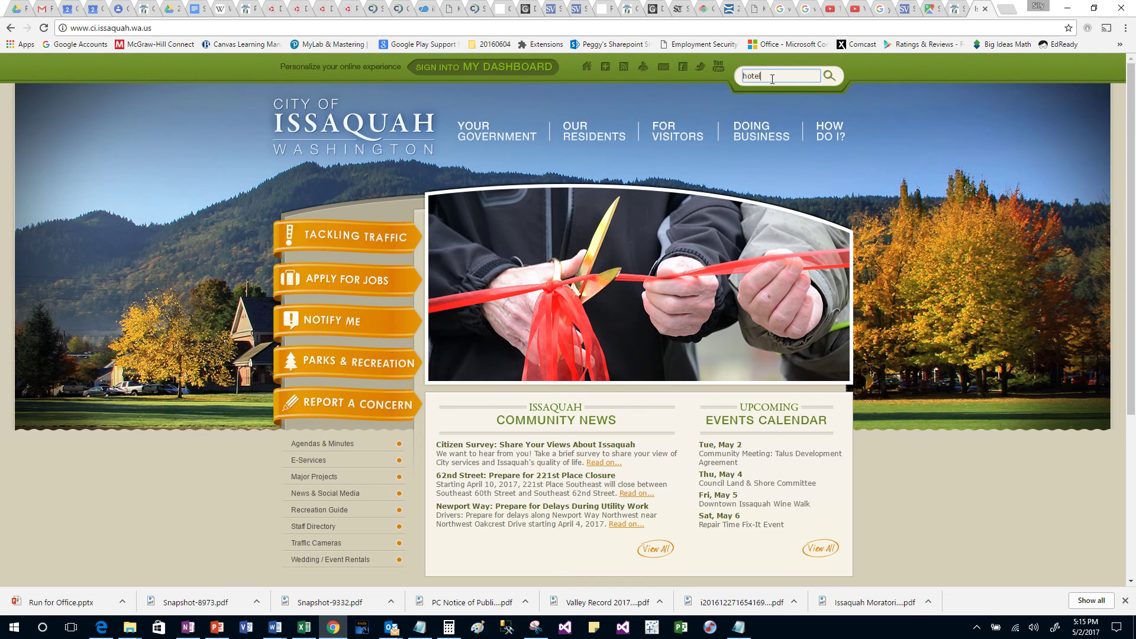
key(Return)
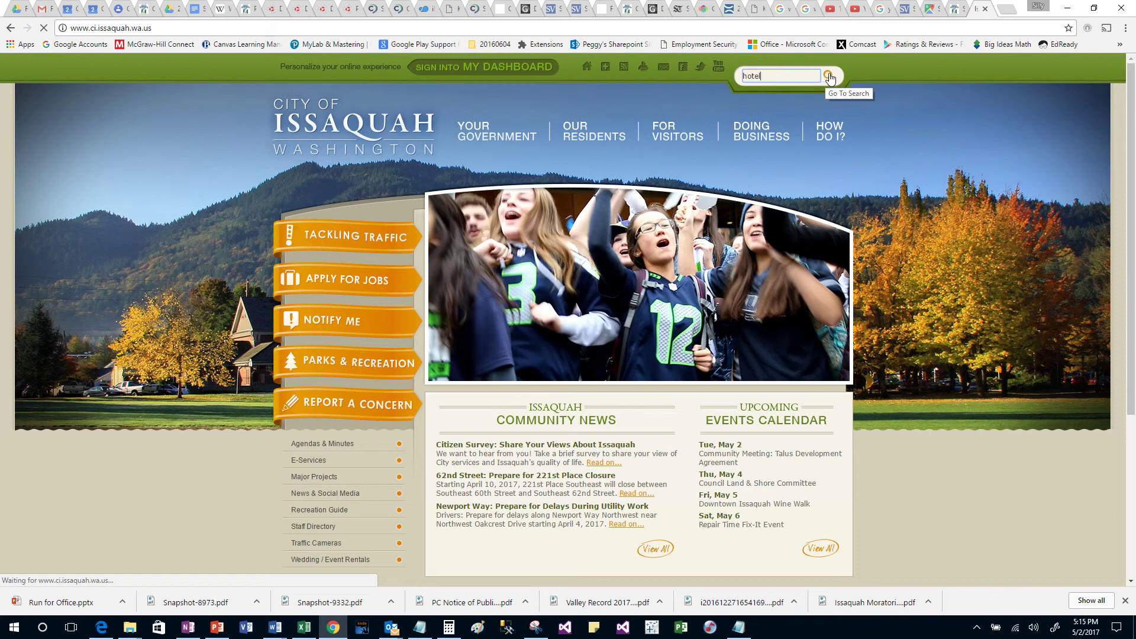
click(829, 77)
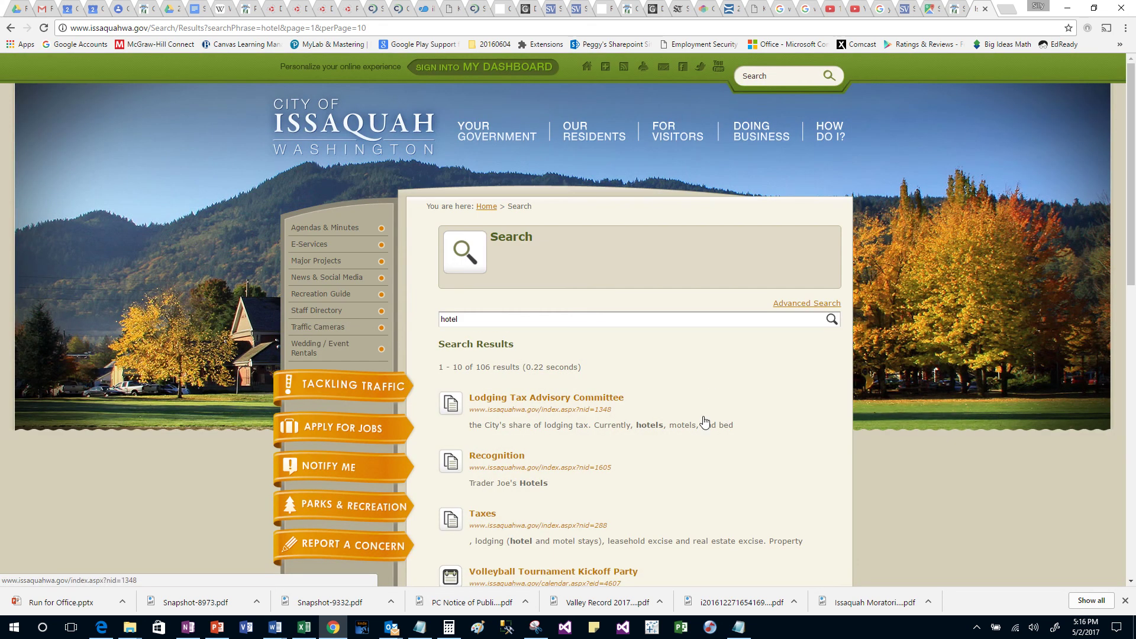
scroll(712, 444, down, 5)
scroll(712, 444, down, 3)
scroll(712, 444, up, 5)
scroll(712, 444, up, 4)
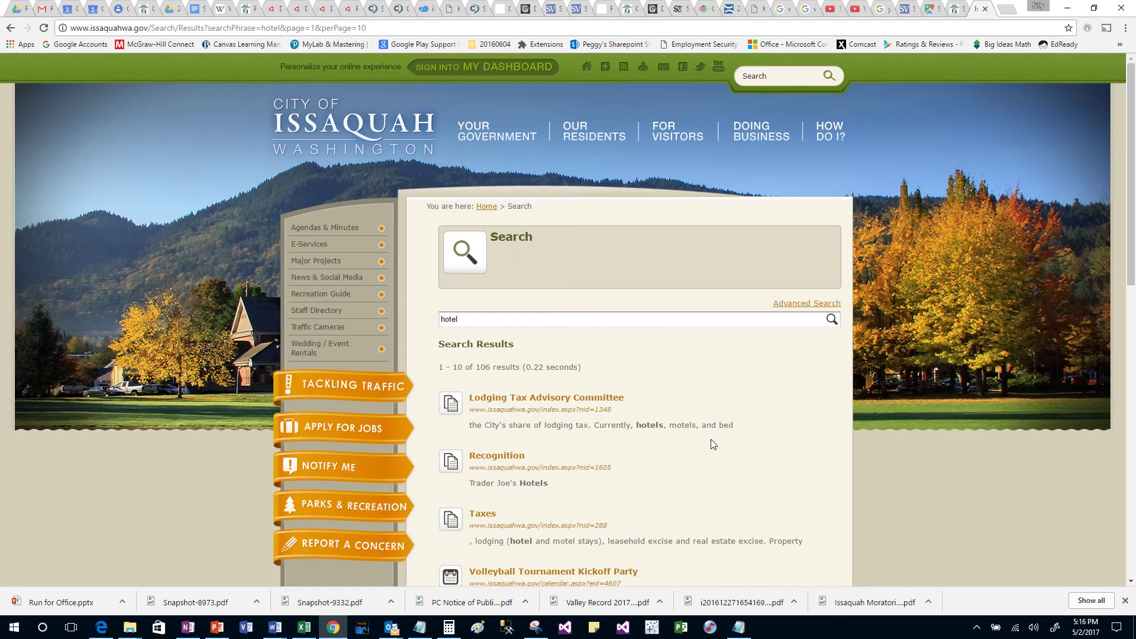